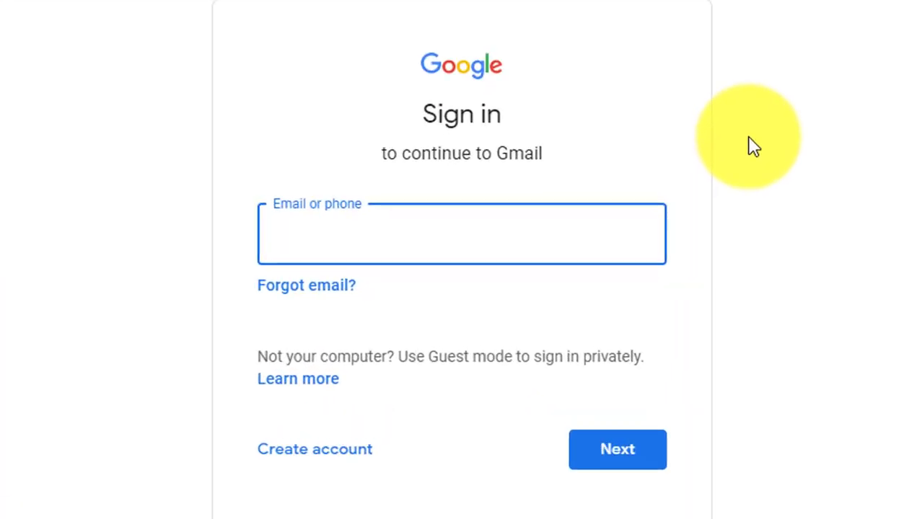
Step: Enter the account's e-mail address on the Gmail sign-in page and continue to the password prompt
left_click(562, 208)
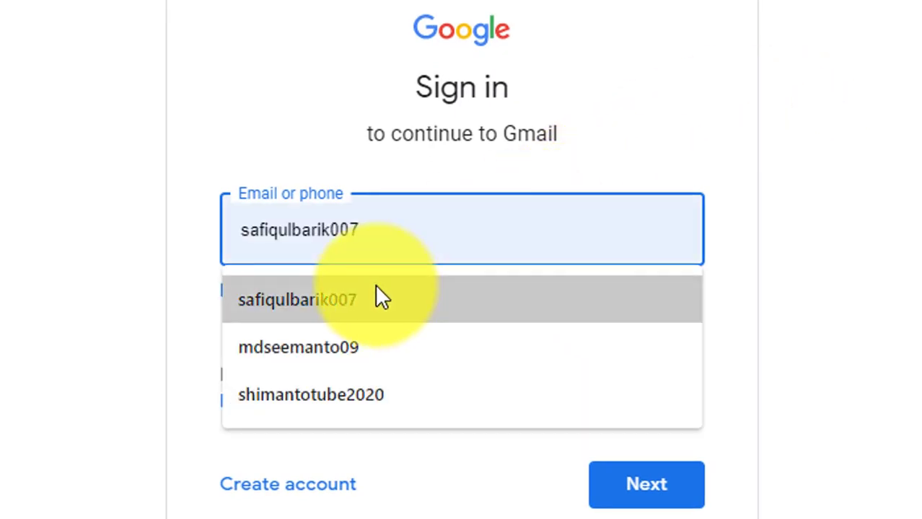
left_click(375, 286)
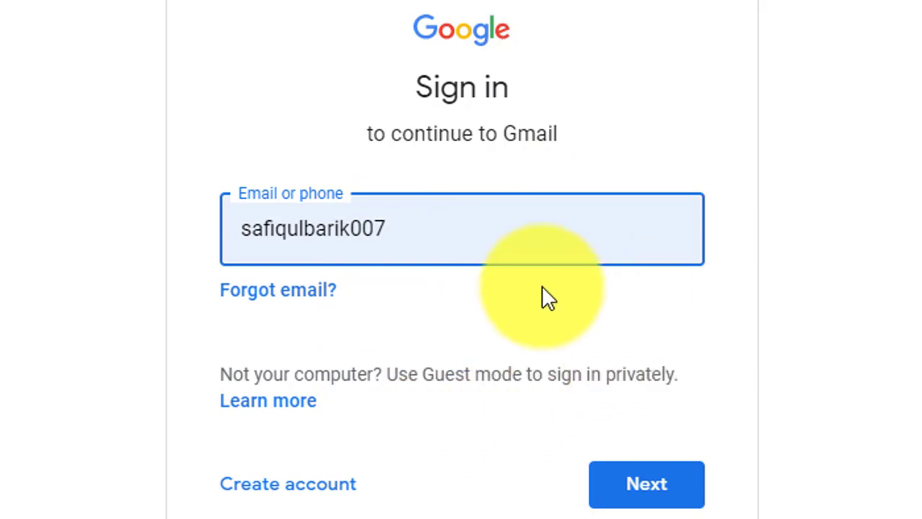
left_click(620, 503)
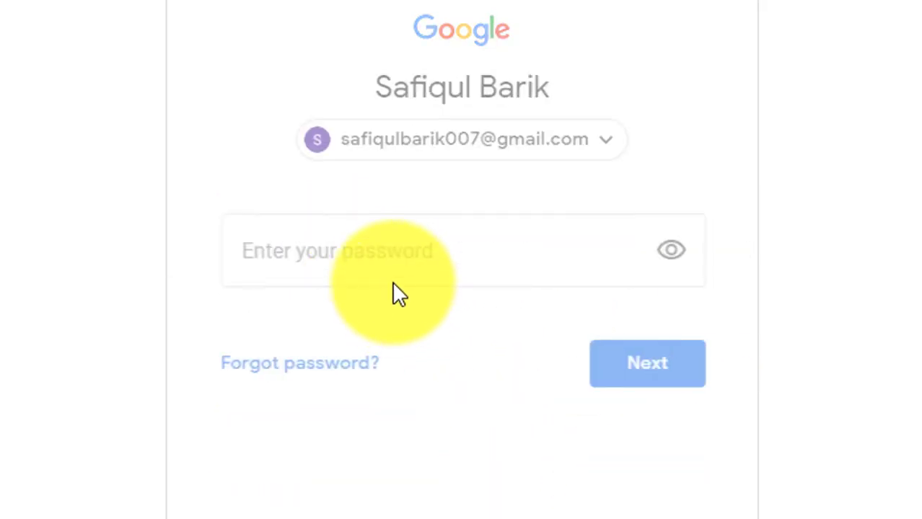
Step: Enter the account password and sign in to Gmail
type("****")
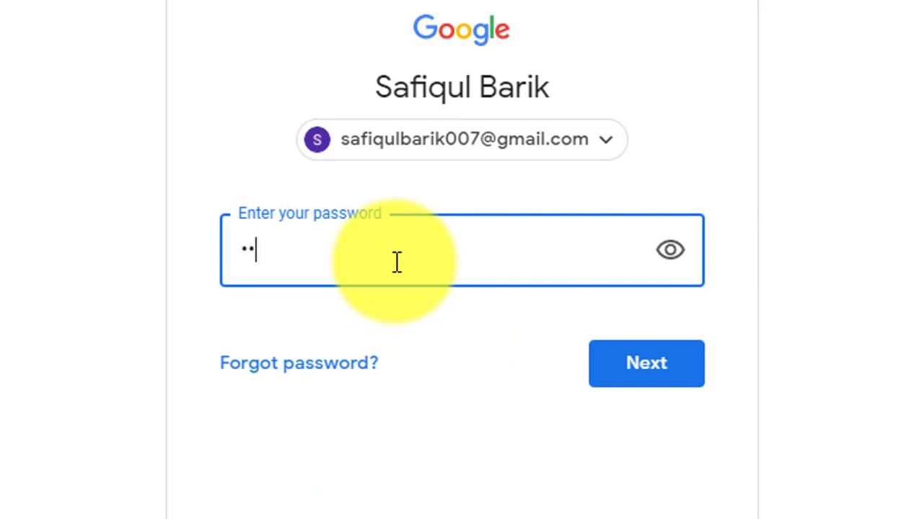
key("BackSpace")
key("BackSpace")
key("BackSpace")
key("BackSpace")
type("*************")
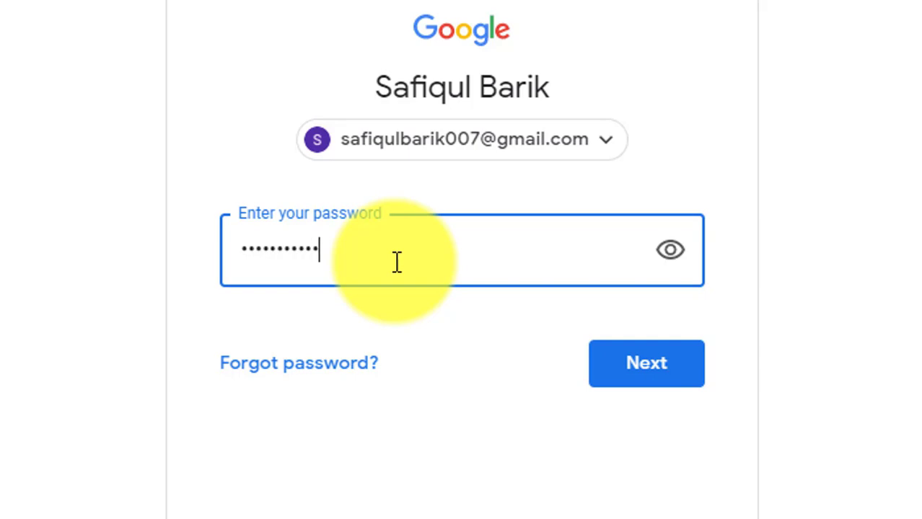
type("*")
key("Return")
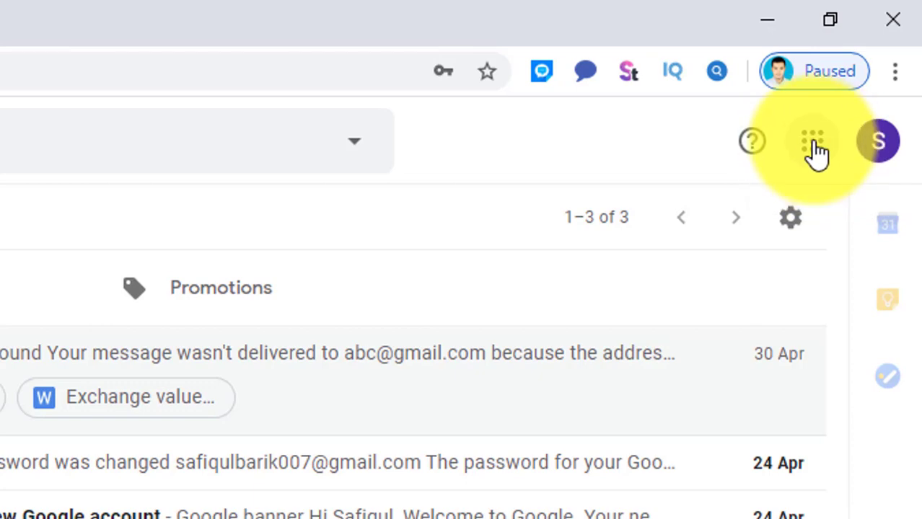
Step: Go to the Google Account's Security settings and open the Password setting under Signing in to Google
left_click(813, 150)
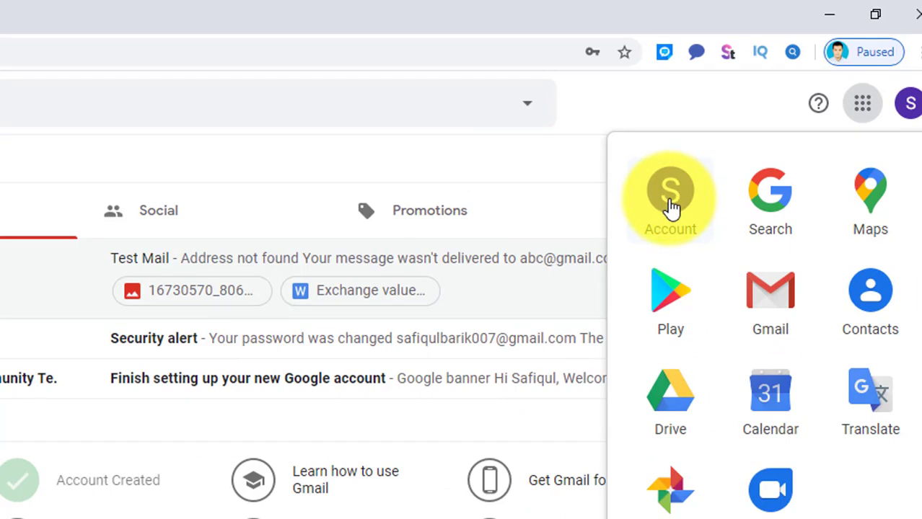
left_click(671, 203)
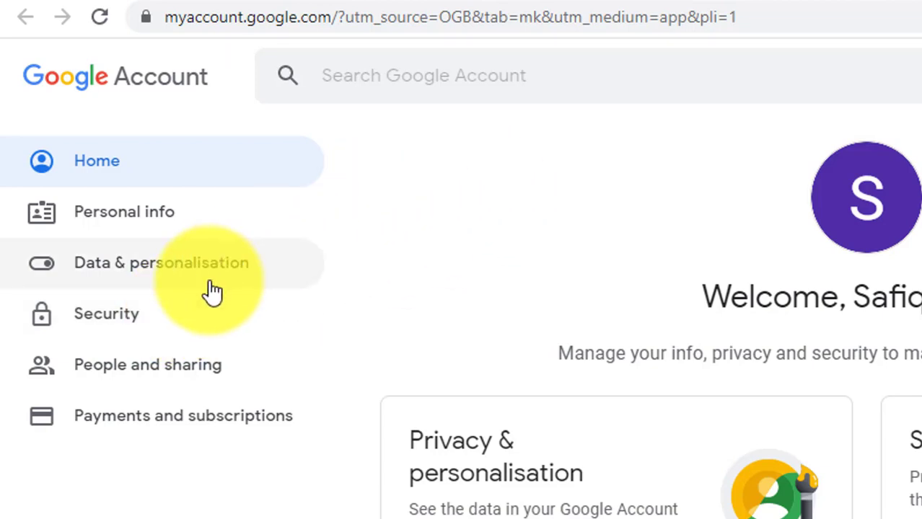
left_click(126, 324)
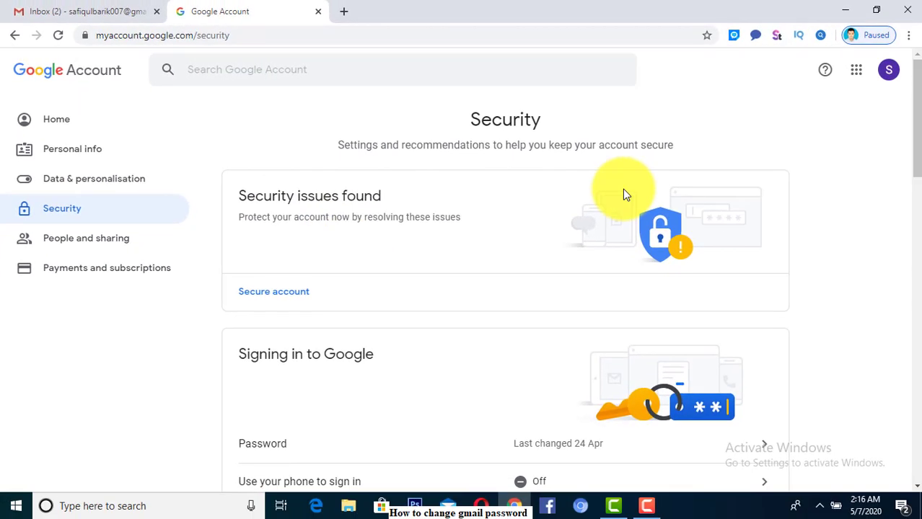
scroll(623, 189, "down", 2)
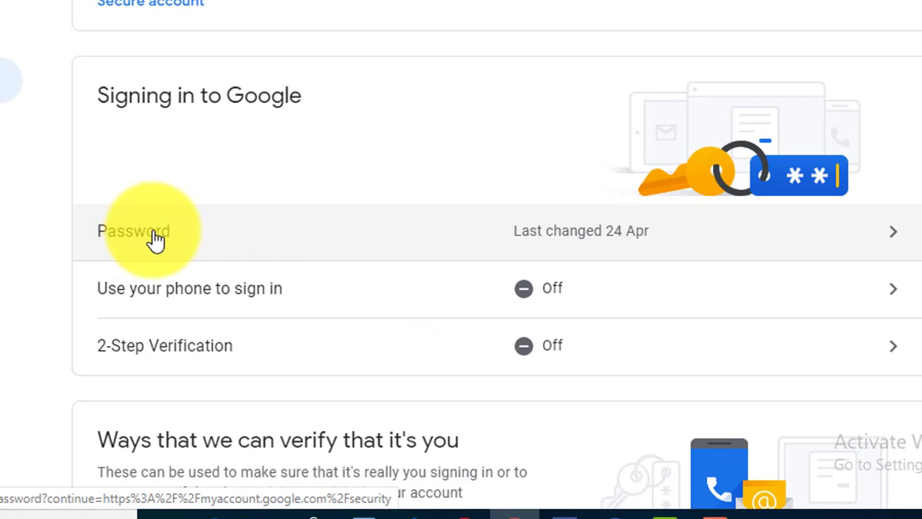
left_click(159, 240)
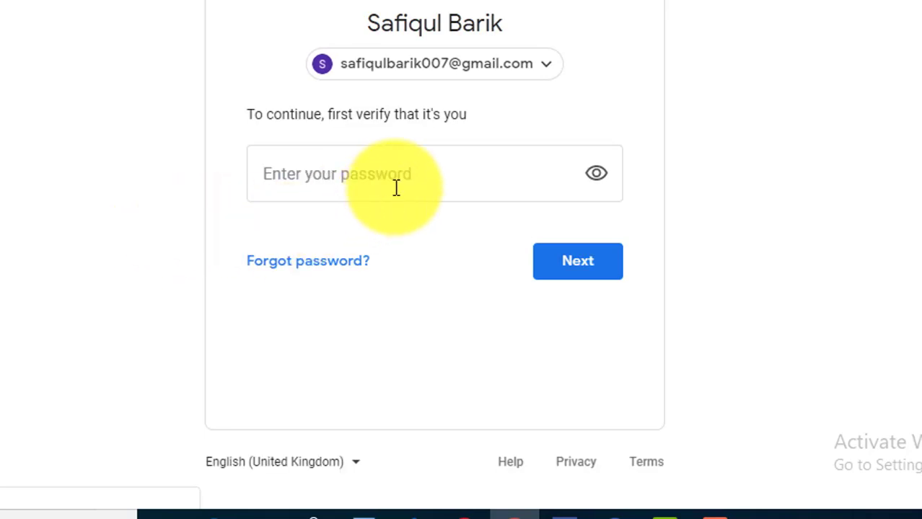
Step: Verify the account owner's identity by entering the current account password
left_click(413, 173)
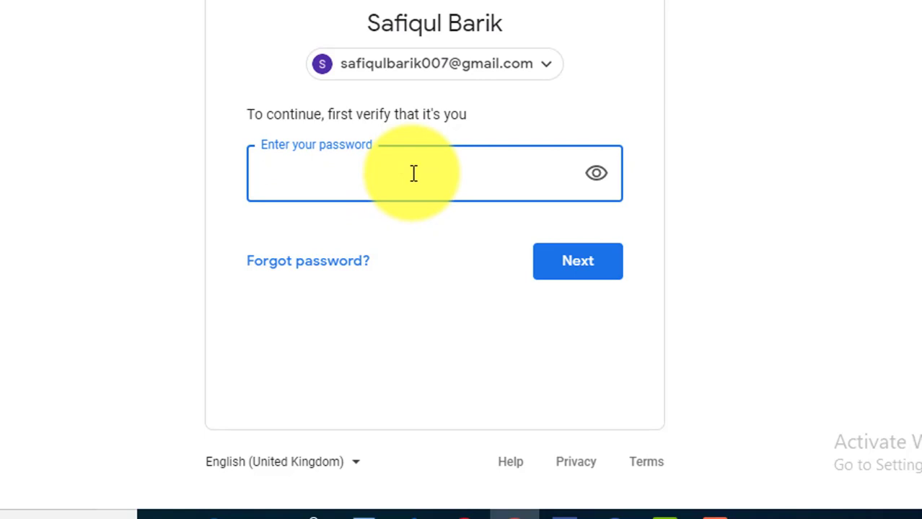
type("••")
key("BackSpace")
key("BackSpace")
type("••••••••••••••")
key("Return")
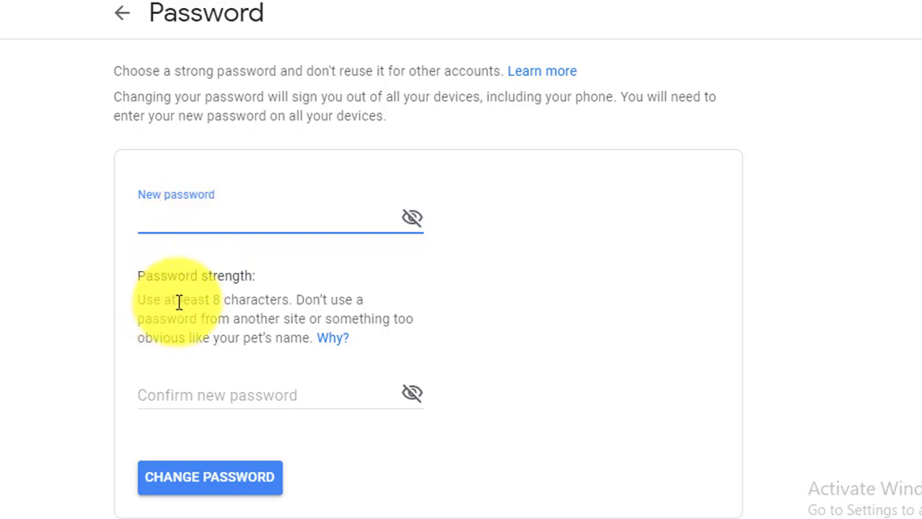
Step: Review the password strength requirements and enter a new account password of at least 8 characters
triple_click(225, 306)
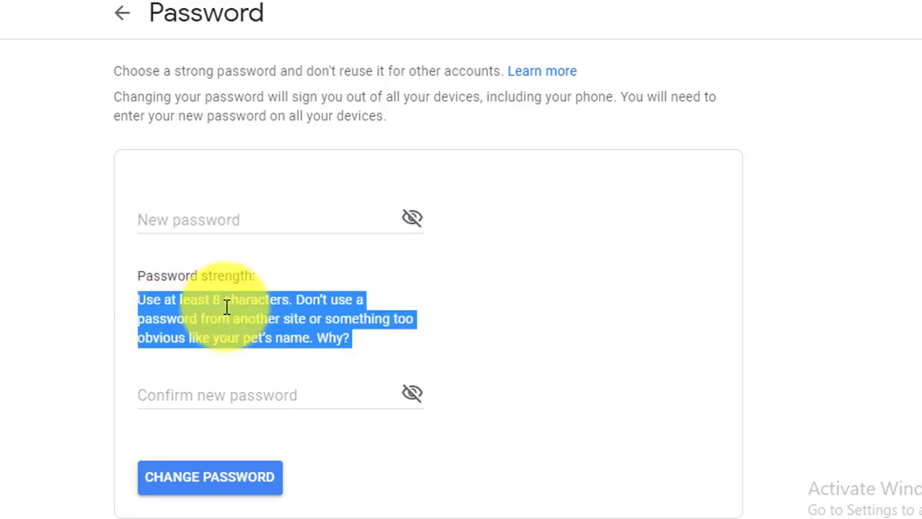
left_click(238, 220)
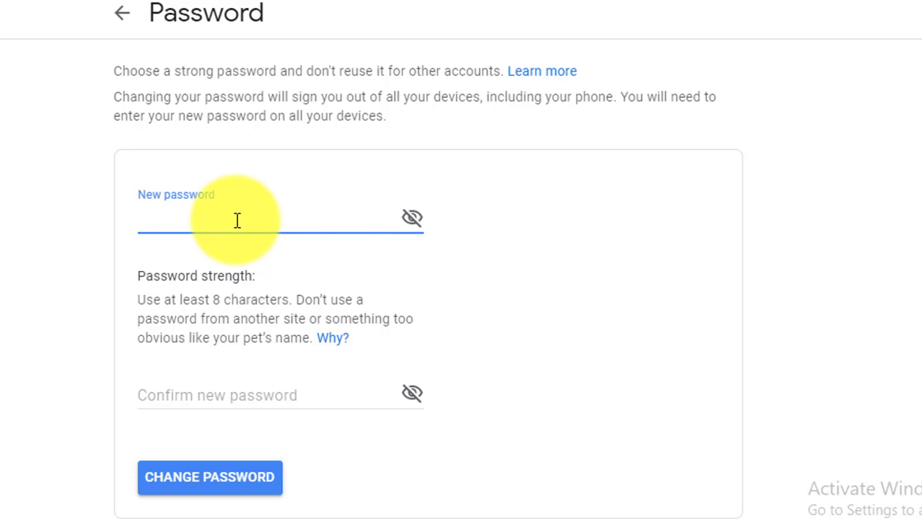
type("aa")
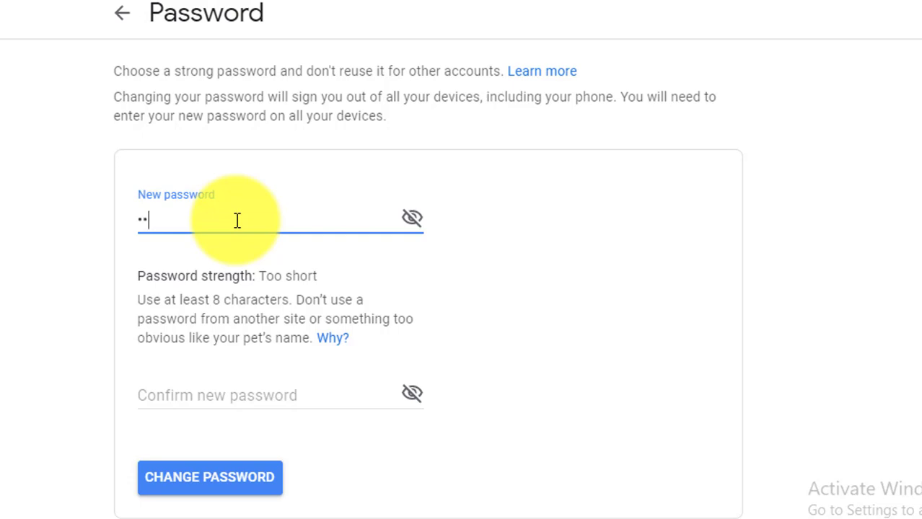
type("aaaaaa")
Step: Enter the same new password again in the Confirm new password field
left_click(176, 394)
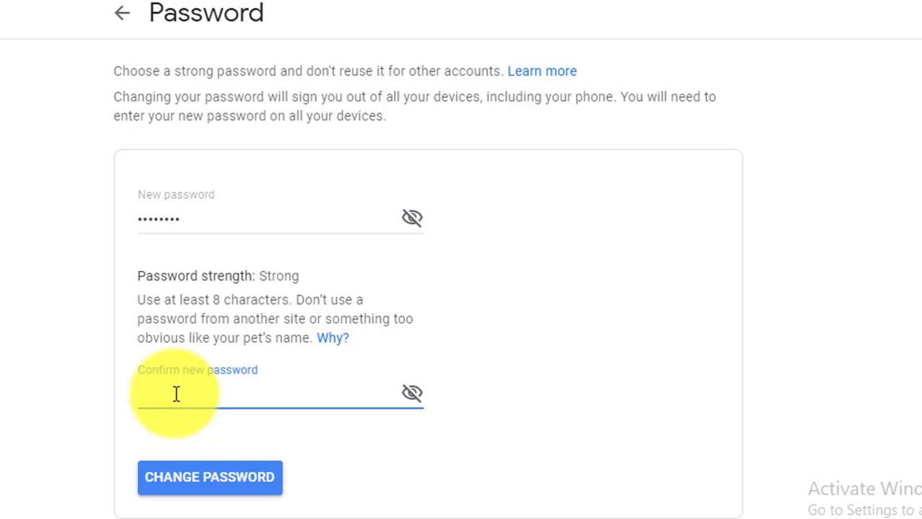
type("••••••")
key("BackSpace")
key("BackSpace")
key("BackSpace")
key("BackSpace")
type("••••••••")
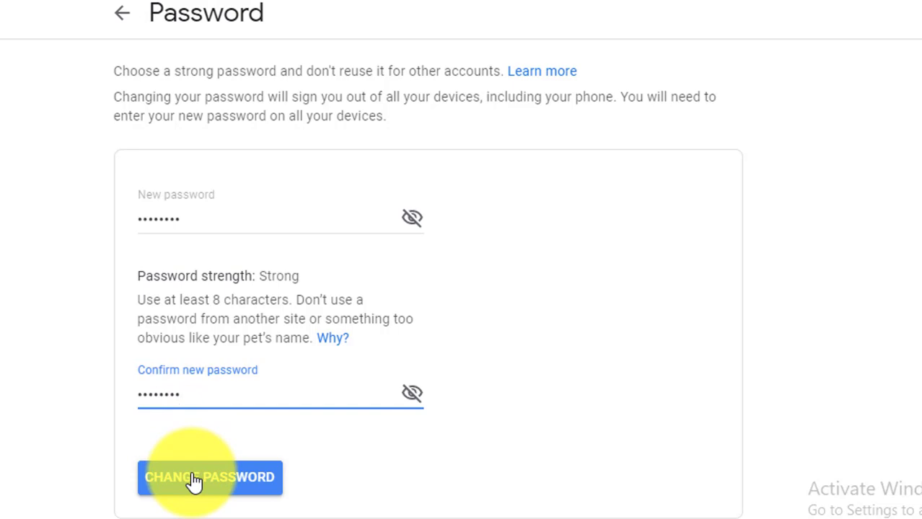
Step: Submit the password change and save the new password in the browser
left_click(194, 480)
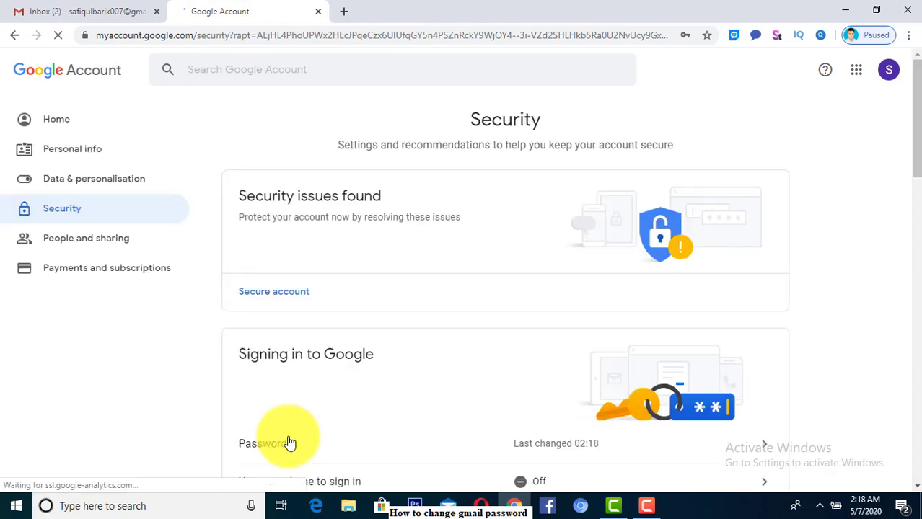
scroll(288, 440, "down", 1)
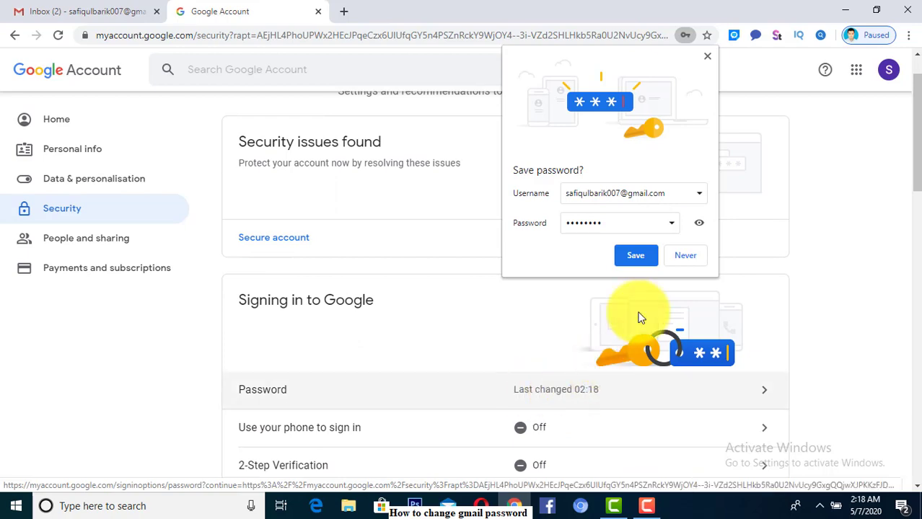
left_click(630, 260)
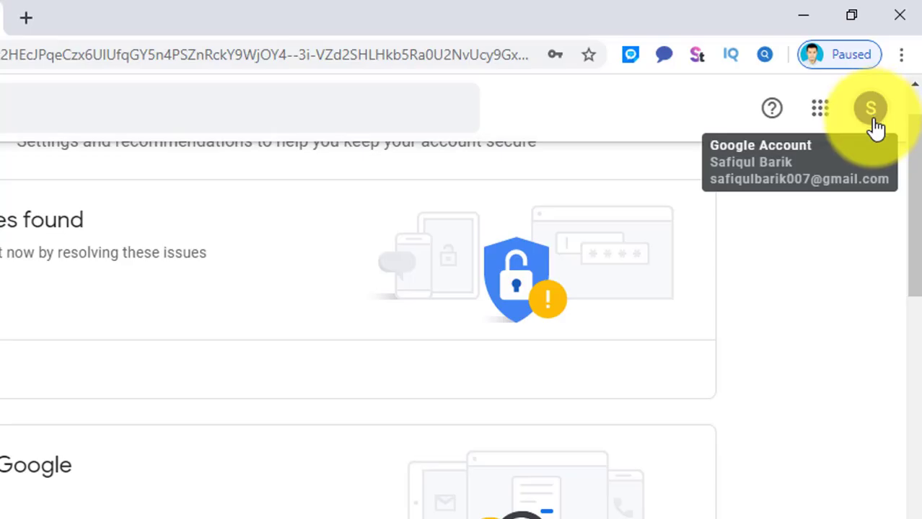
Step: Sign out of the Google Account
left_click(869, 117)
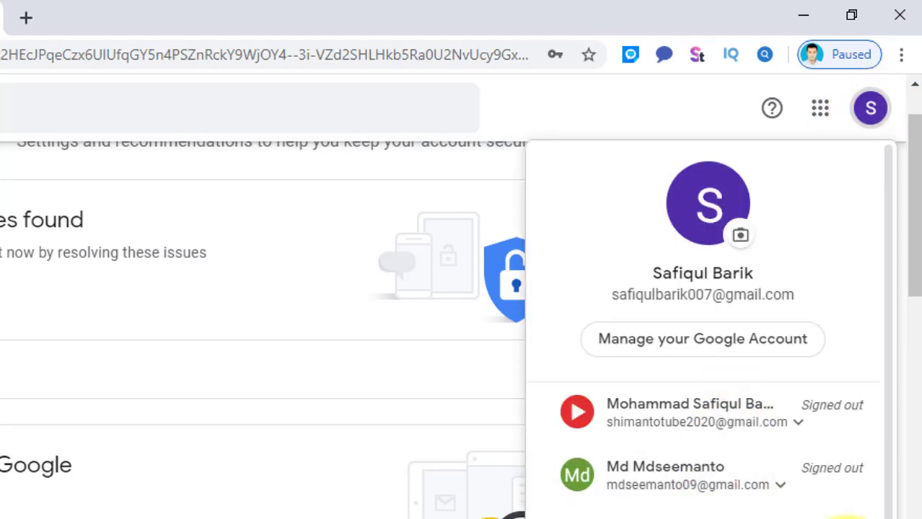
scroll(707, 325, "down", 2)
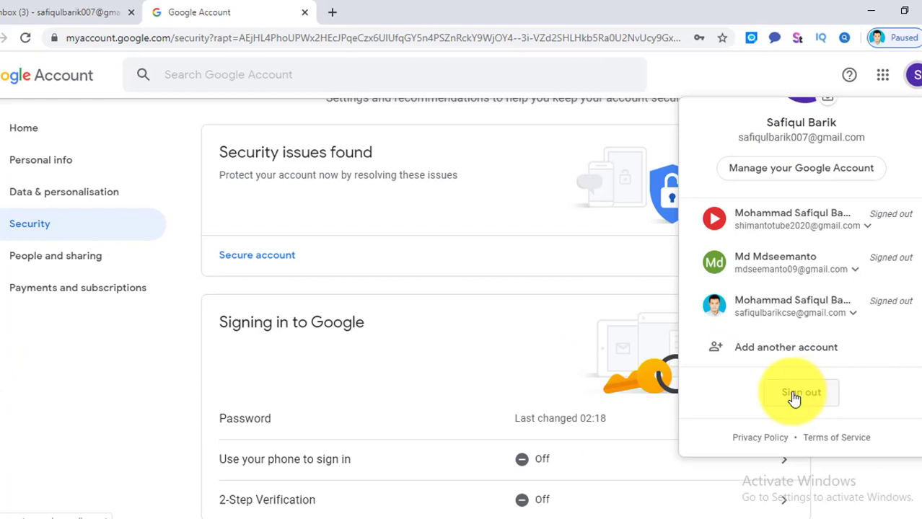
left_click(792, 394)
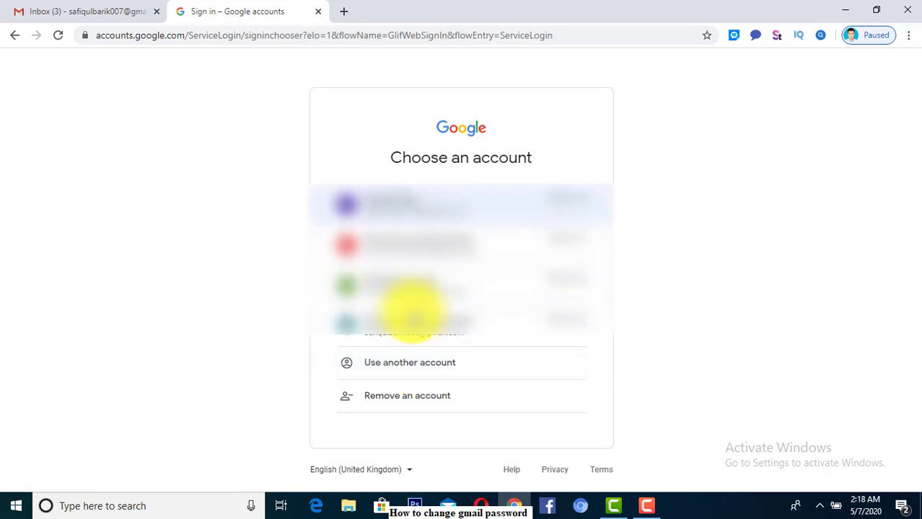
Step: Choose to sign in with another account, fill in the saved account e-mail and continue to the password prompt
left_click(418, 367)
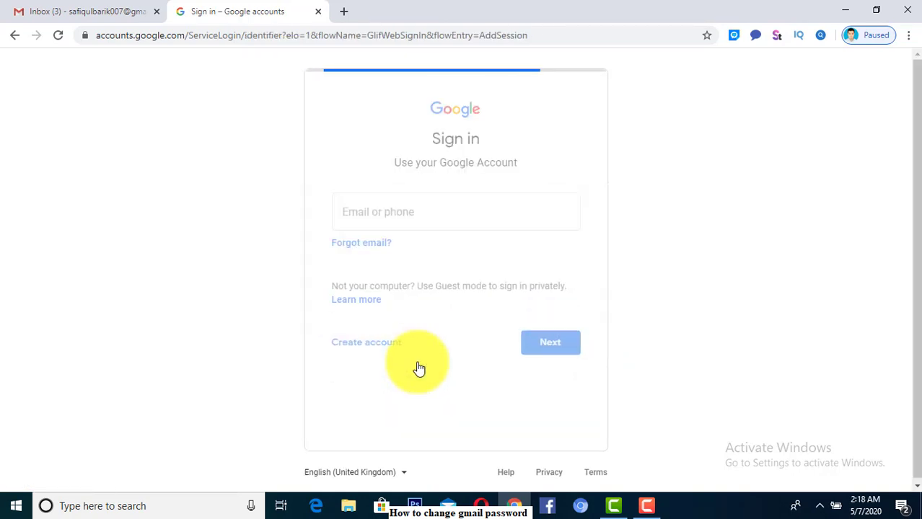
left_click(407, 226)
left_click(401, 241)
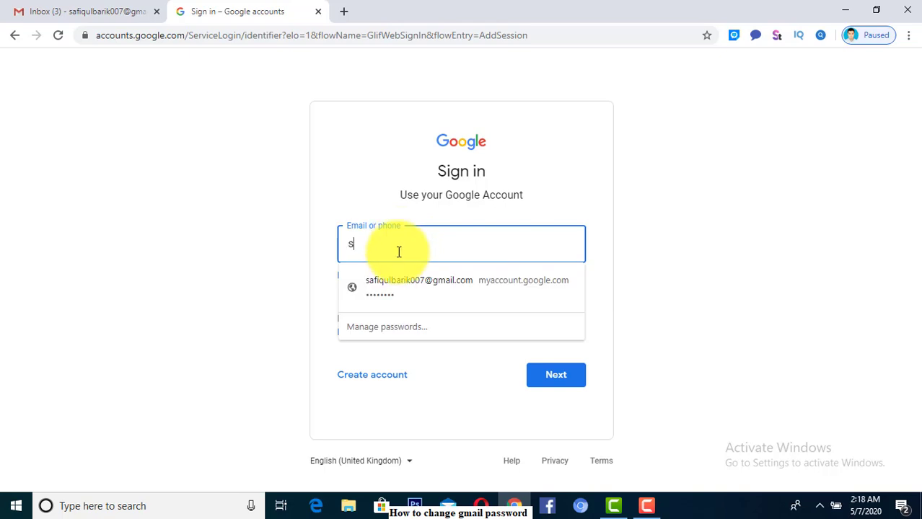
left_click(397, 280)
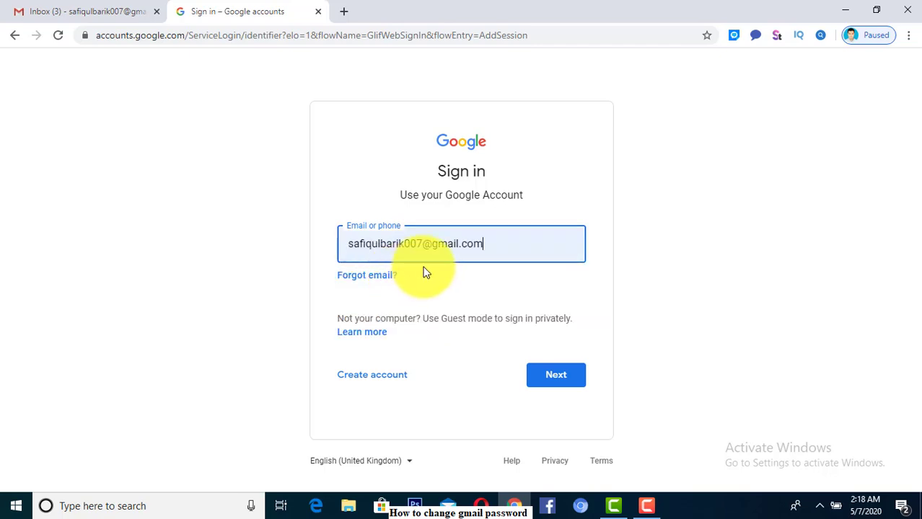
left_click(541, 375)
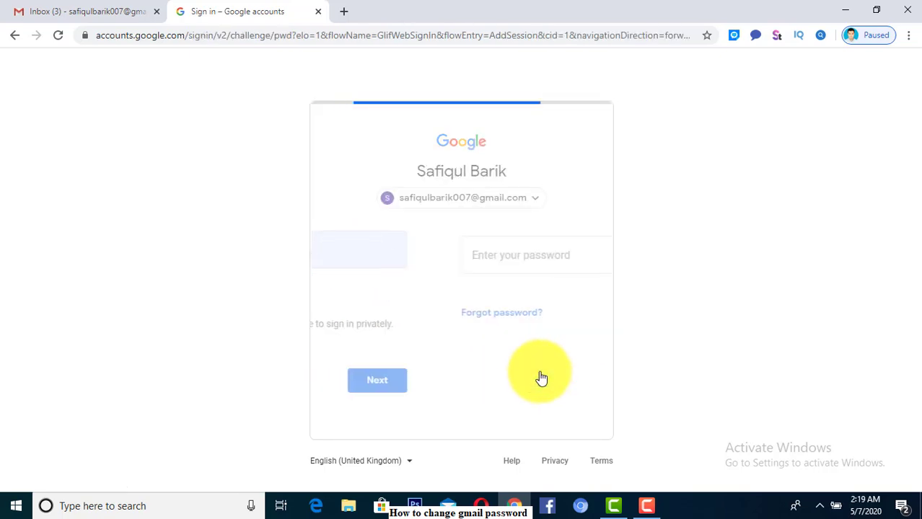
Step: Clear the prefilled password, enter the new account password manually and sign in
left_click(446, 254)
key("ctrl+v")
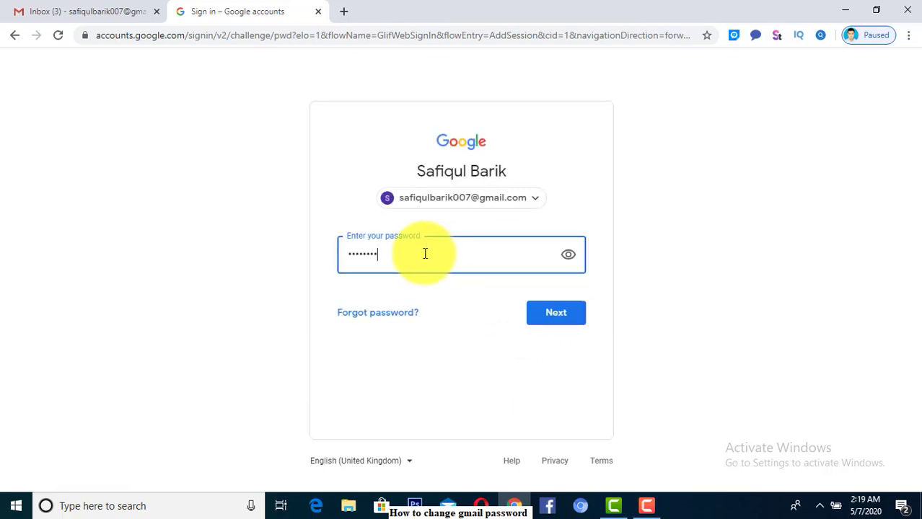
left_click(425, 253)
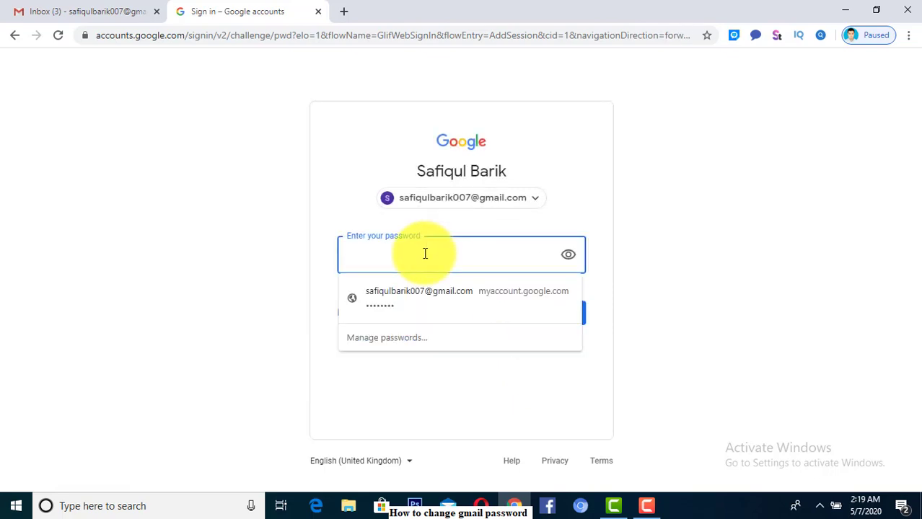
type("a")
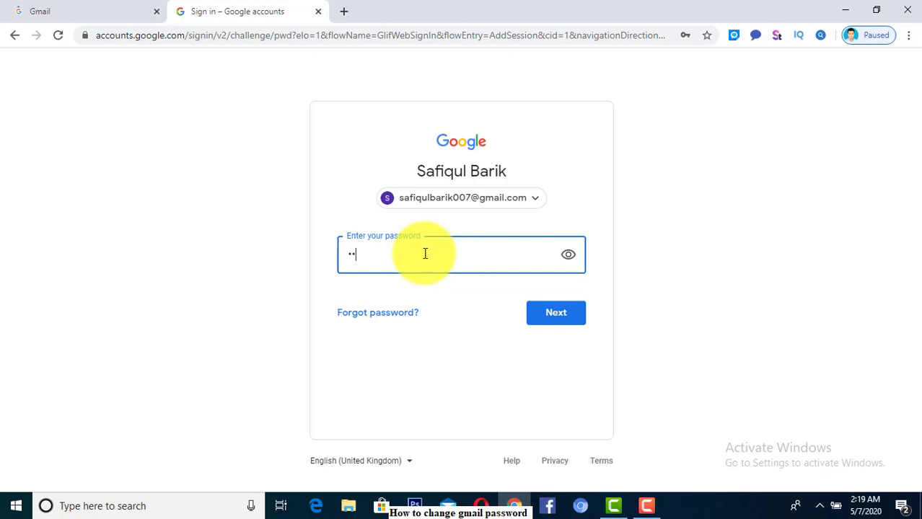
type("aaaaaaa")
key("Return")
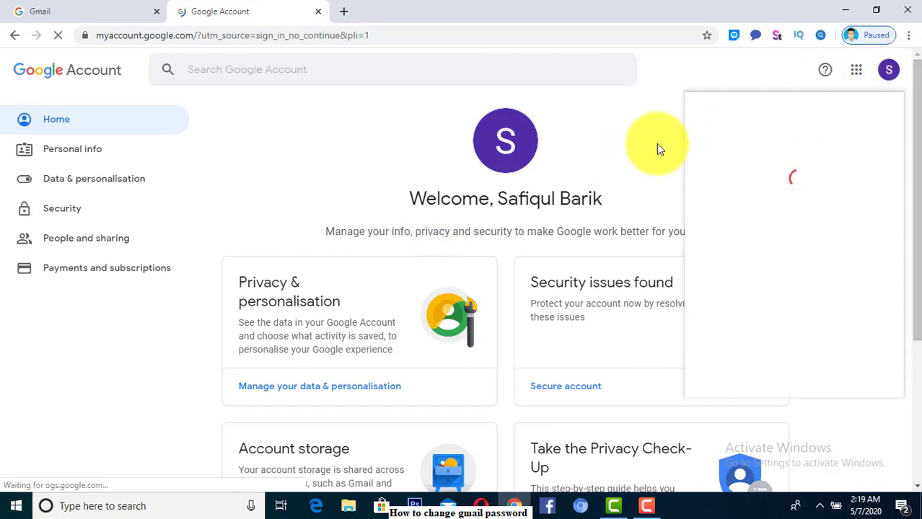
Step: Open the profile account menu on the Google Account home page
left_click(751, 74)
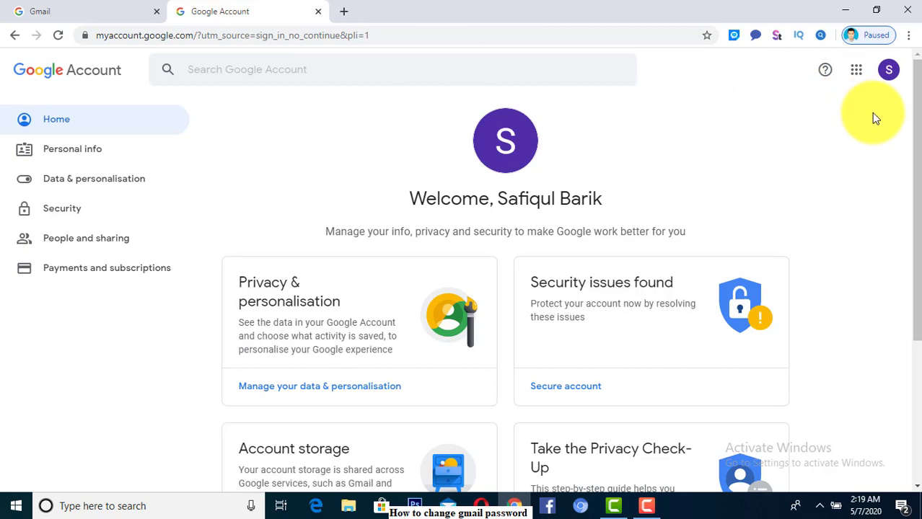
left_click(889, 69)
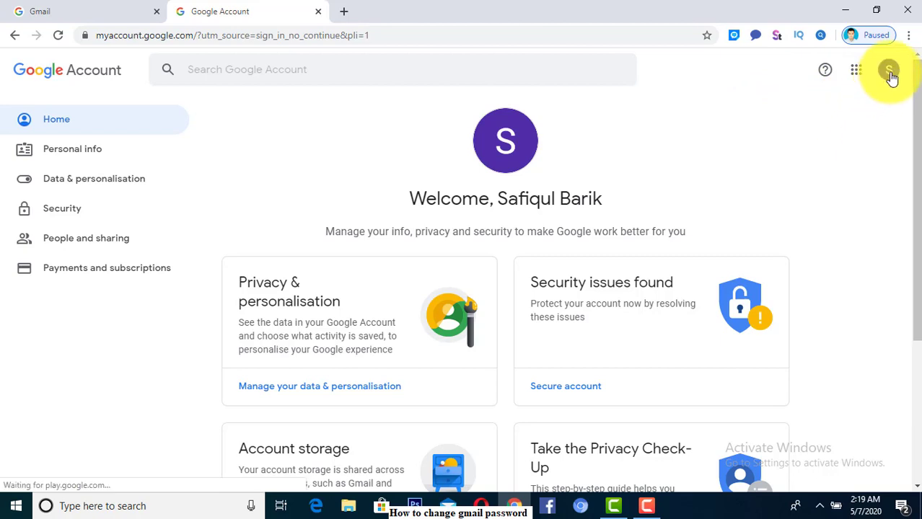